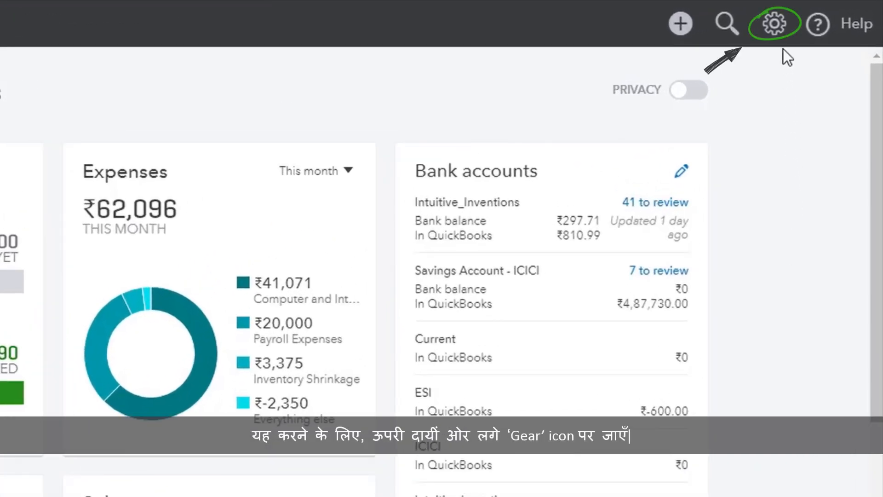
- Turn on Track inventory quantity on hand in the company's sales settings for products and services, save, and finish the settings
{"action": "left_click", "coordinate": [778, 28]}
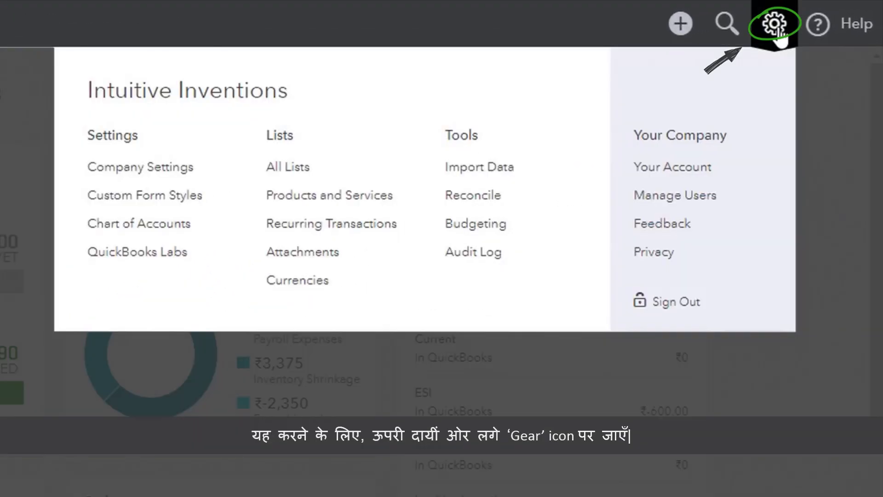
{"action": "left_click", "coordinate": [190, 171]}
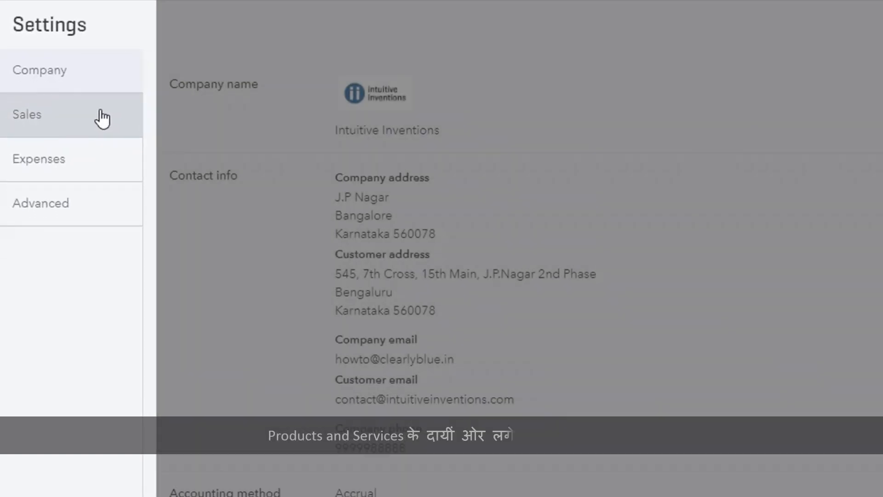
{"action": "left_click", "coordinate": [102, 119]}
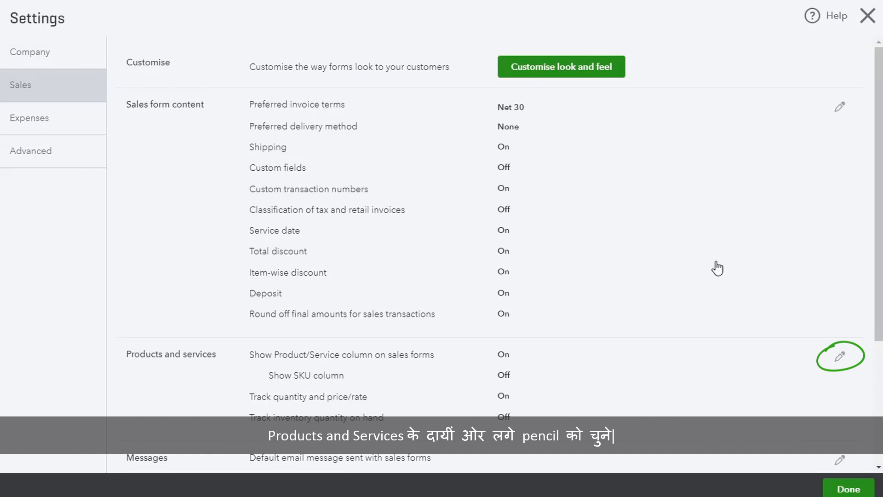
{"action": "left_click", "coordinate": [844, 362]}
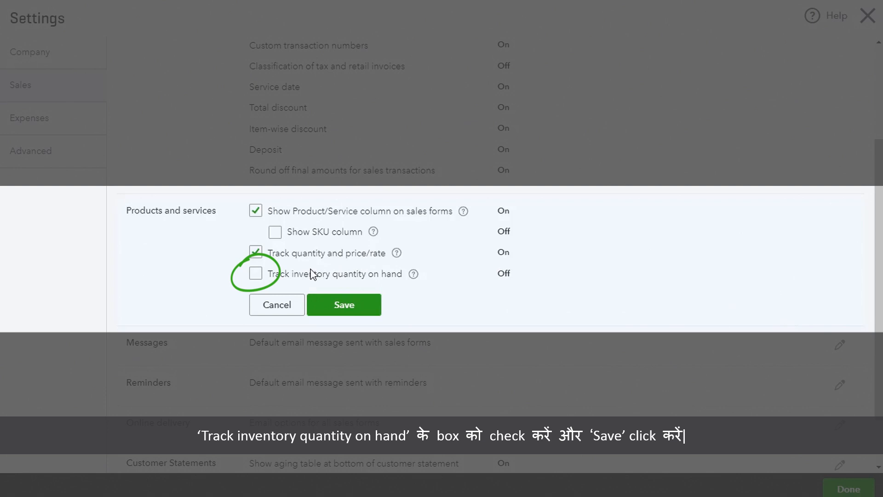
{"action": "left_click", "coordinate": [256, 275]}
{"action": "left_click", "coordinate": [343, 306]}
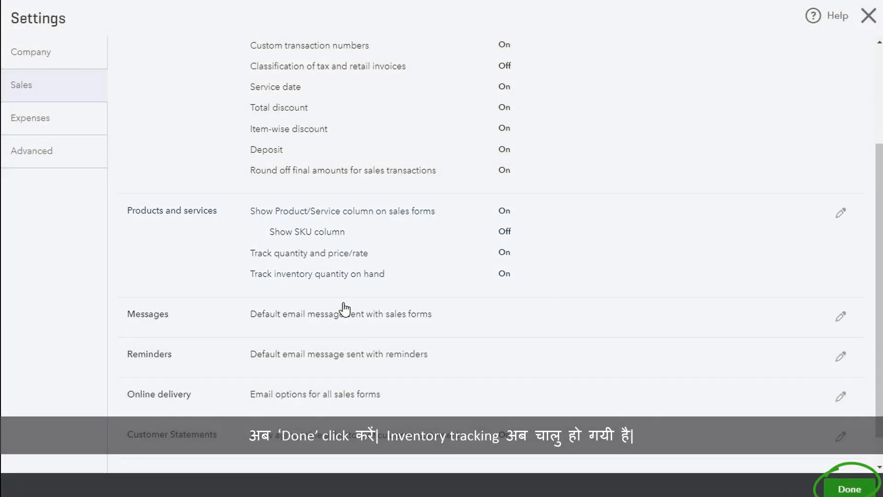
{"action": "left_click", "coordinate": [849, 489]}
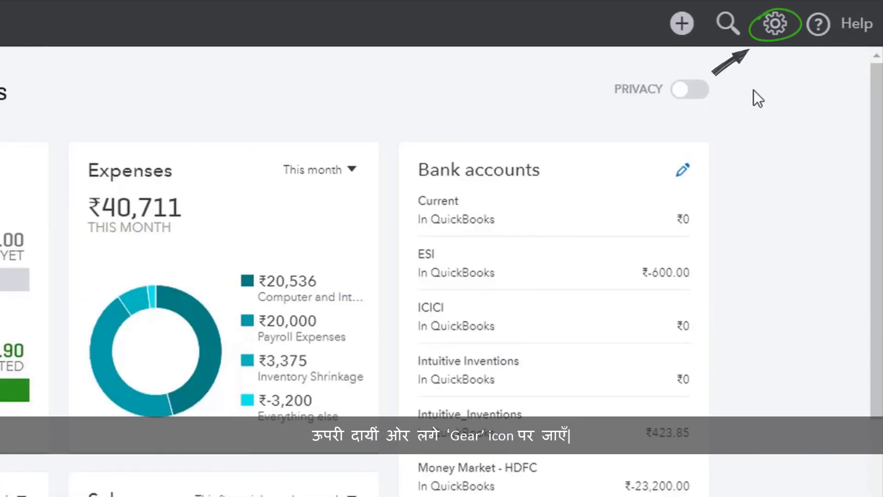
- Start a new item of type Inventory in the Products and Services list and name it Books
{"action": "left_click", "coordinate": [775, 24]}
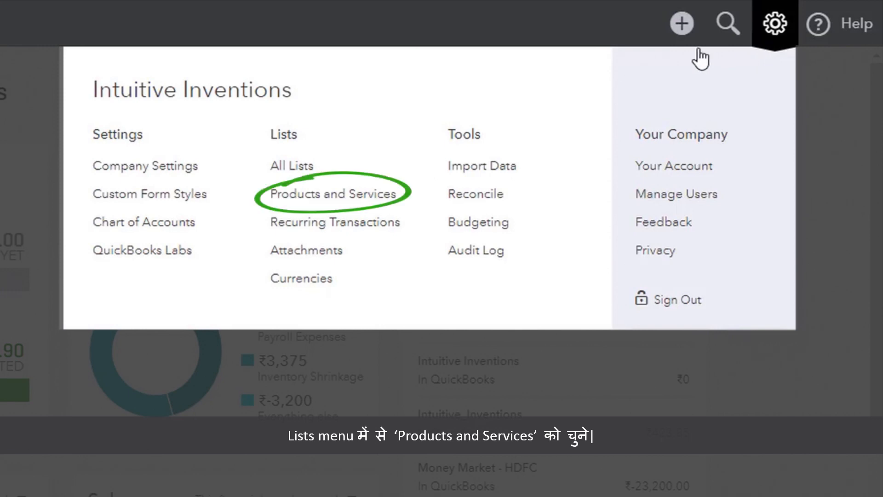
{"action": "left_click", "coordinate": [346, 199]}
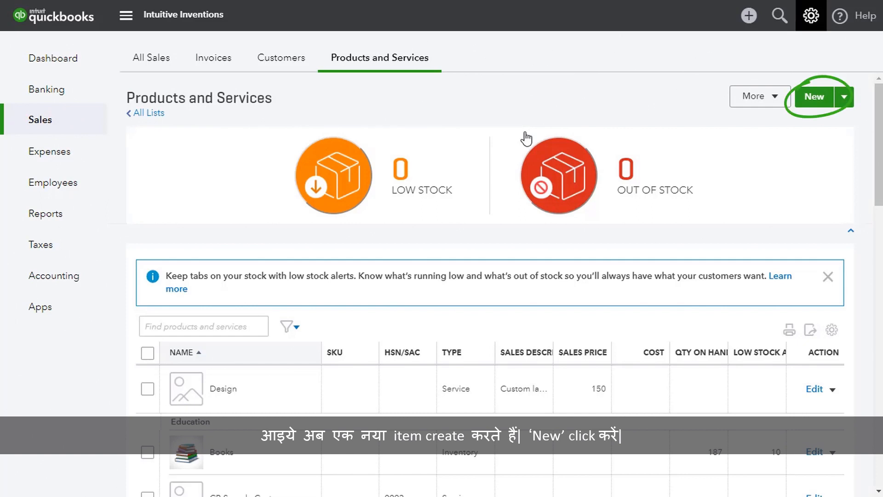
{"action": "left_click", "coordinate": [808, 102]}
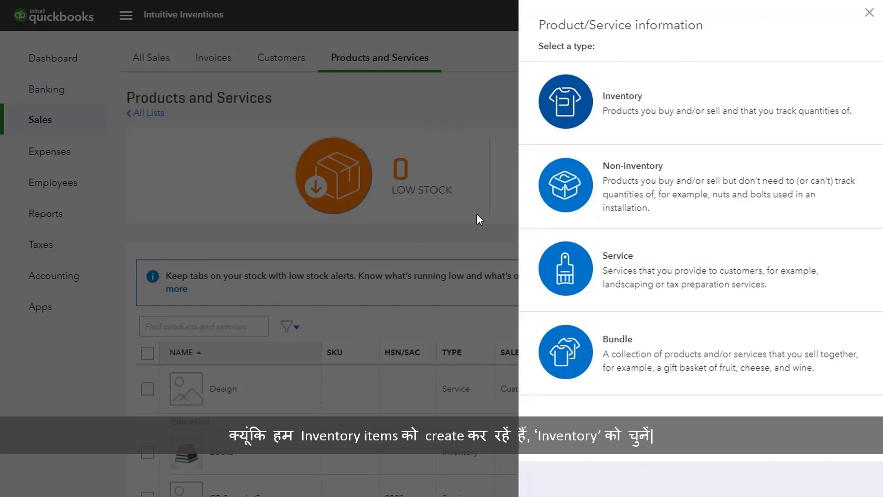
{"action": "left_click", "coordinate": [657, 90]}
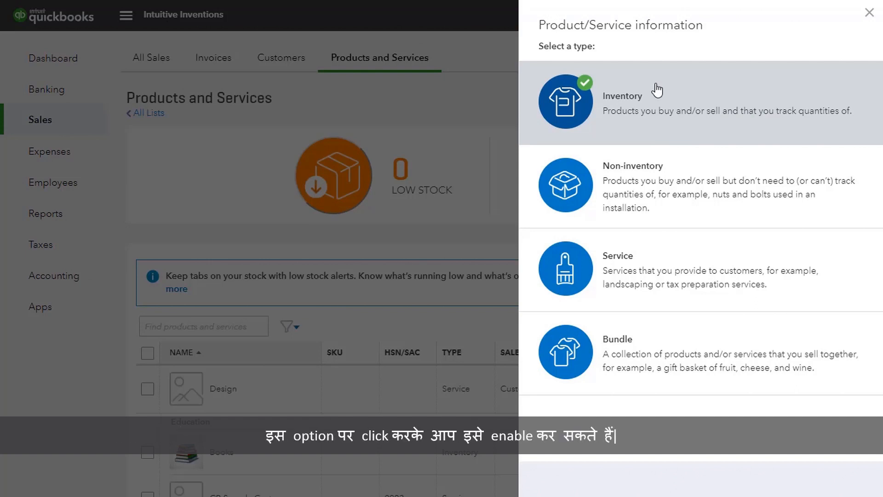
{"action": "left_click", "coordinate": [657, 89]}
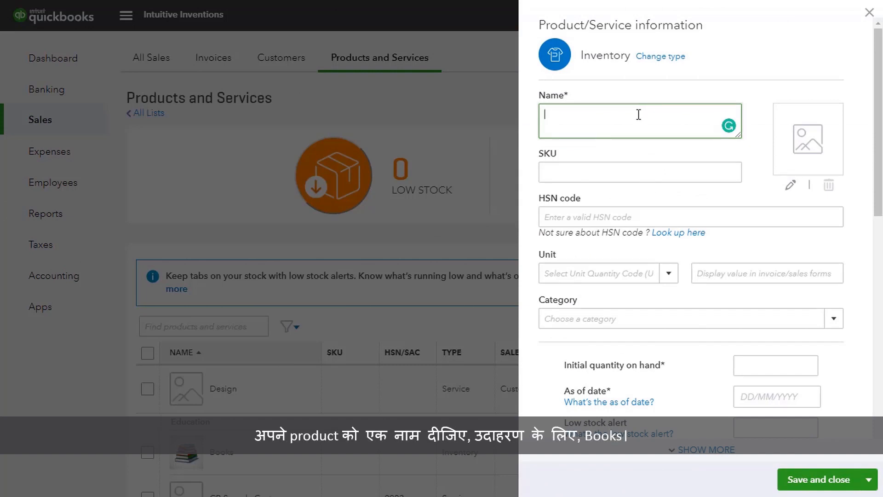
{"action": "type", "text": "Books"}
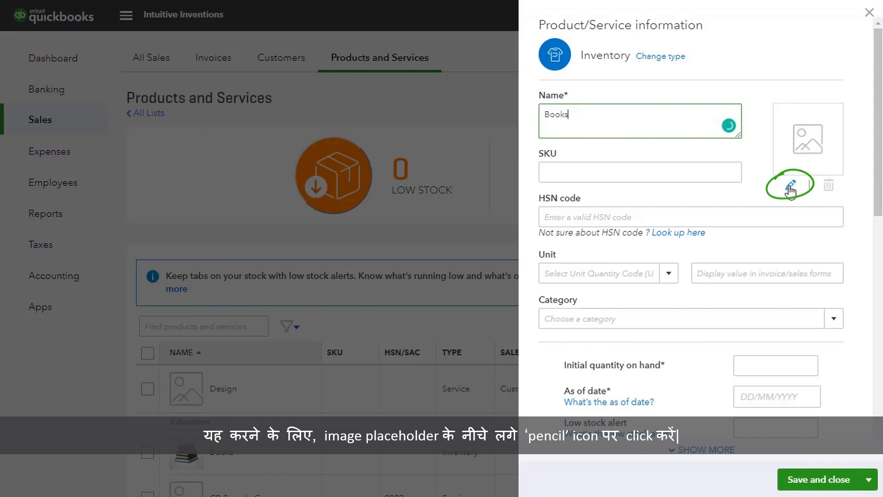
- Add the picture books-stack-realistic_1284-4735.jpg from the Quickbooks folder as the item's image
{"action": "left_click", "coordinate": [791, 186]}
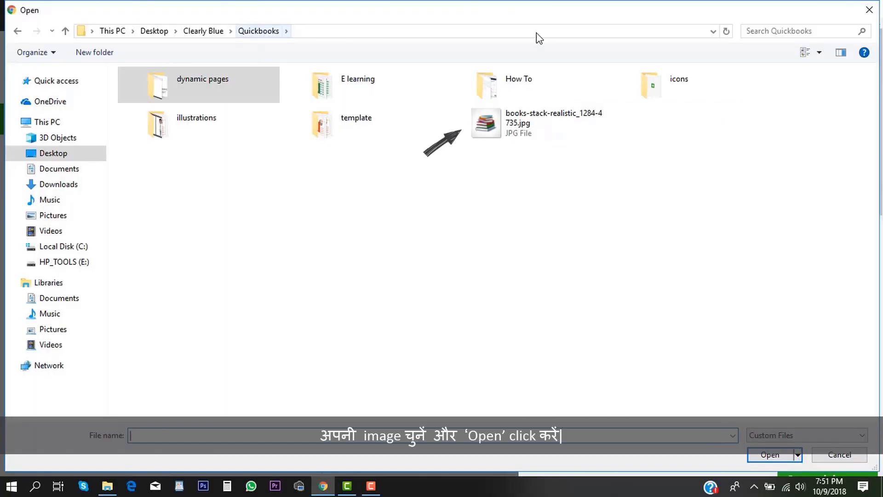
{"action": "left_click", "coordinate": [530, 118]}
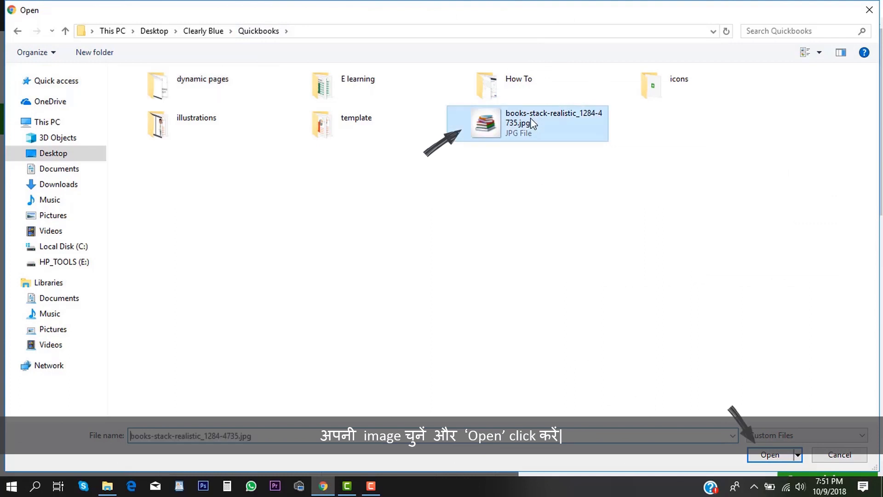
{"action": "left_click", "coordinate": [763, 453]}
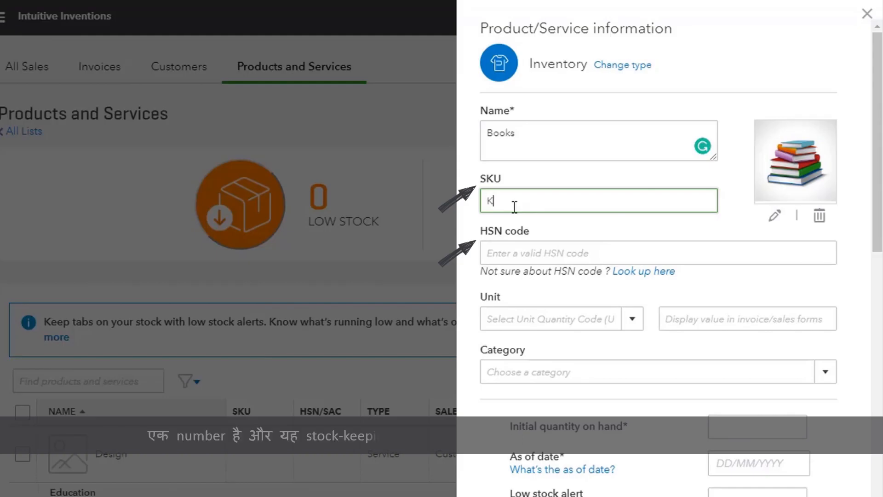
- Enter KS944RUR as the item's SKU and 48205000 as its HSN code
{"action": "type", "text": "S"}
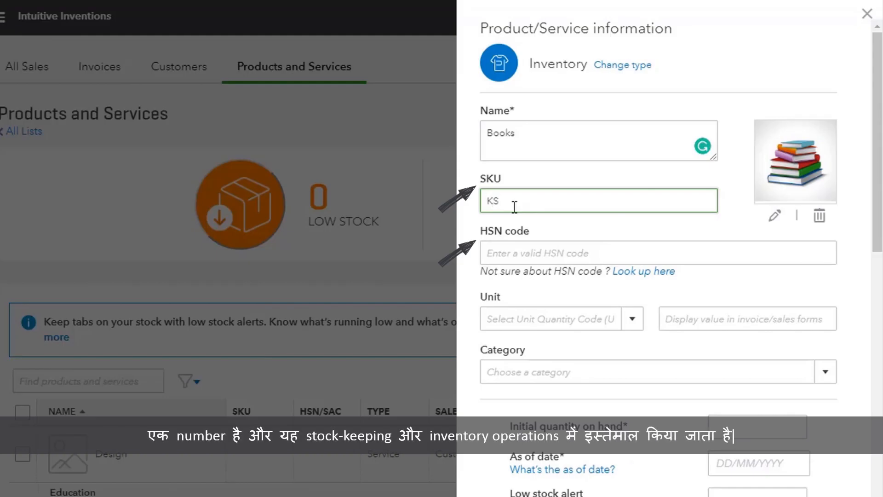
{"action": "type", "text": "944RUR"}
{"action": "double_click", "coordinate": [514, 203]}
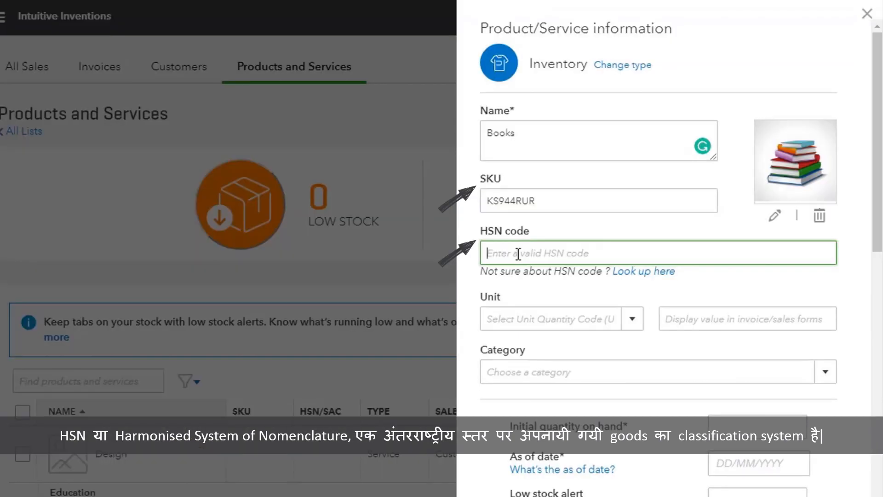
{"action": "type", "text": "48205000"}
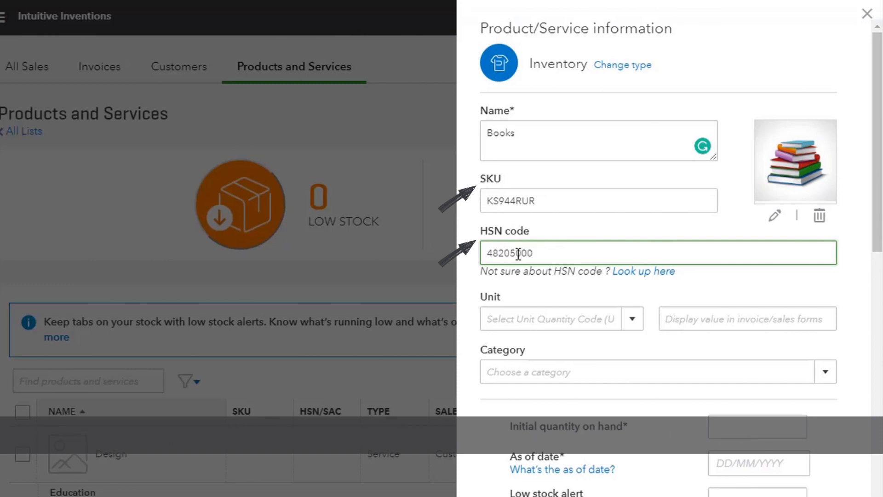
- Set the item's unit to NOS - NUMBERS and its display value on sales forms to Numbers
{"action": "left_click", "coordinate": [629, 319]}
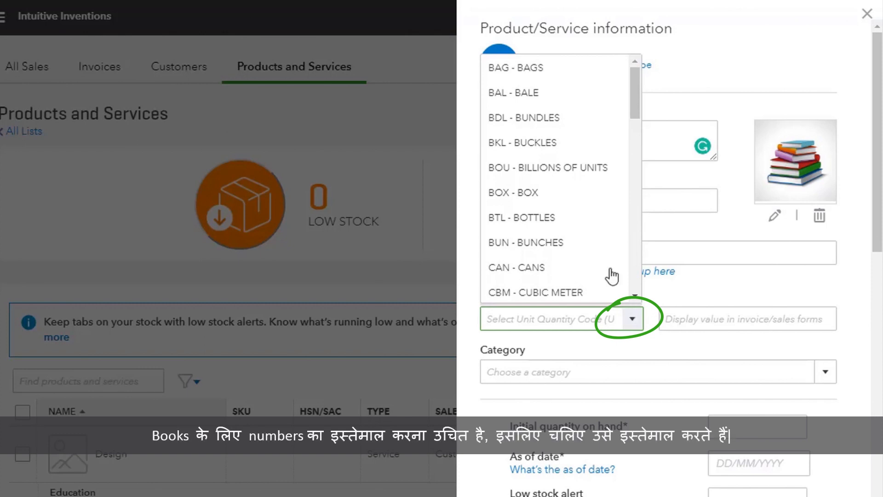
{"action": "scroll", "coordinate": [584, 215], "scroll_direction": "down", "scroll_amount": 8}
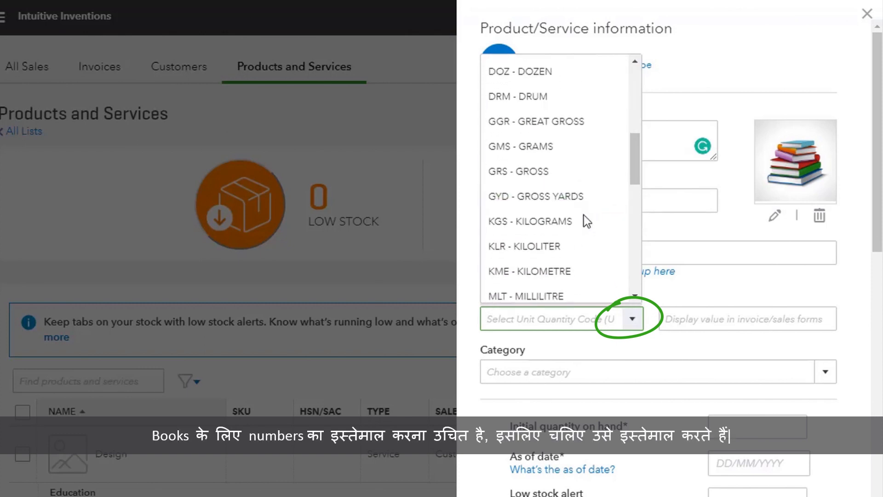
{"action": "scroll", "coordinate": [584, 215], "scroll_direction": "down", "scroll_amount": 3}
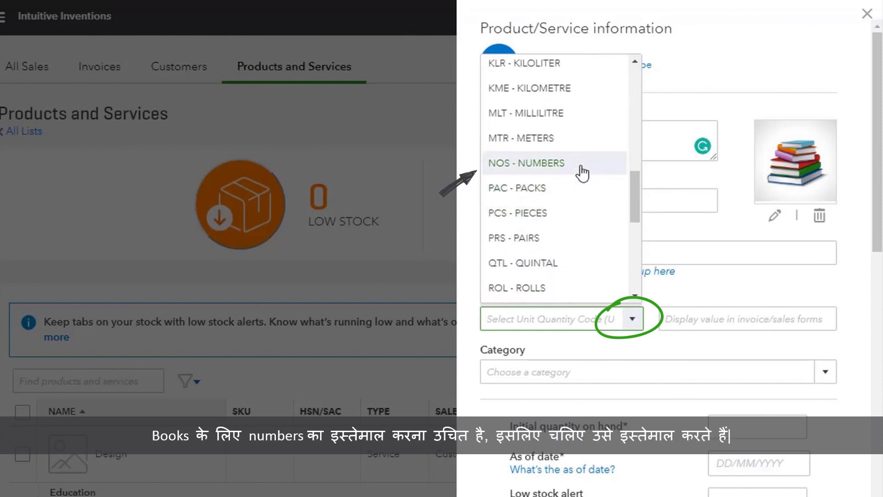
{"action": "left_click", "coordinate": [581, 166]}
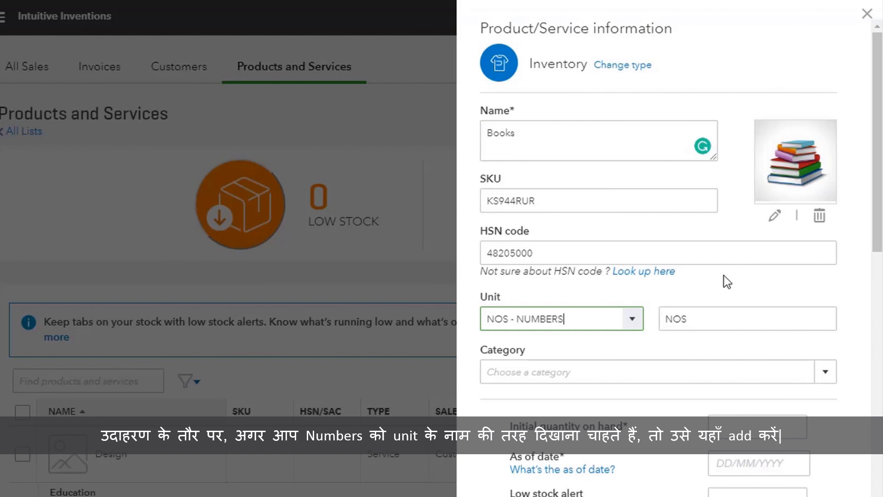
{"action": "double_click", "coordinate": [696, 323]}
{"action": "type", "text": "Numbers"}
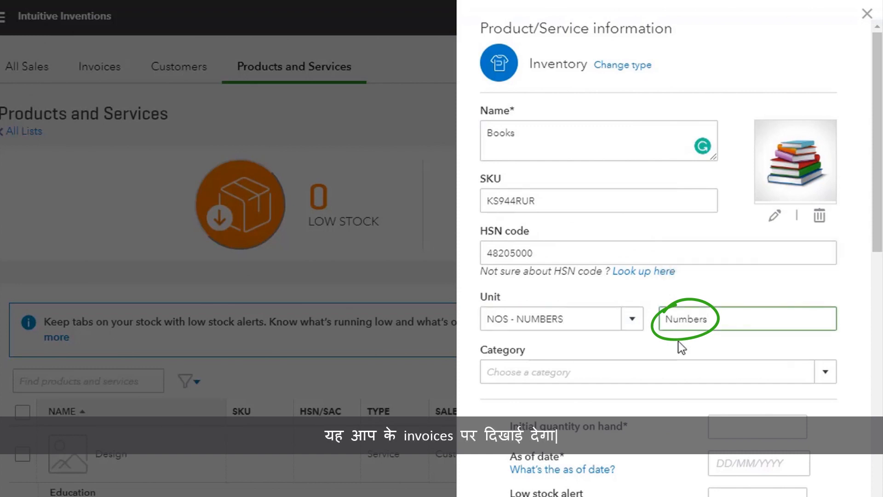
{"action": "left_click", "coordinate": [678, 341]}
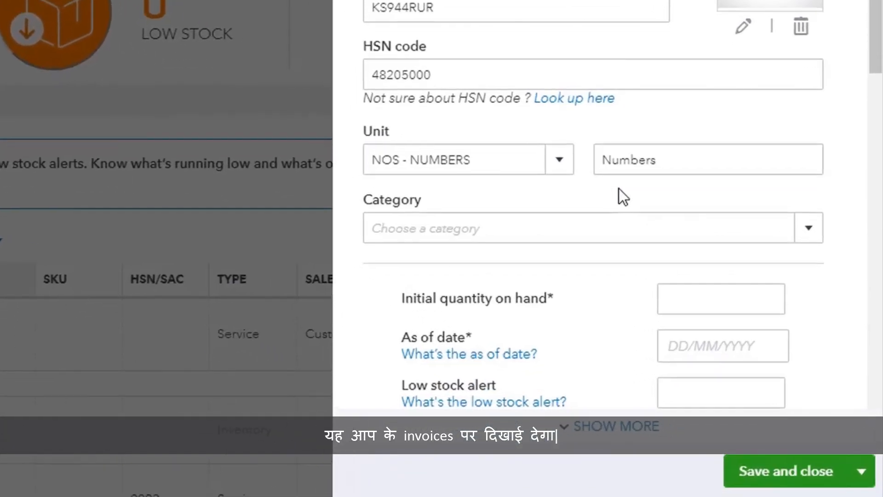
- Add a new category named Student Supplies for the item and save it
{"action": "left_click", "coordinate": [809, 229]}
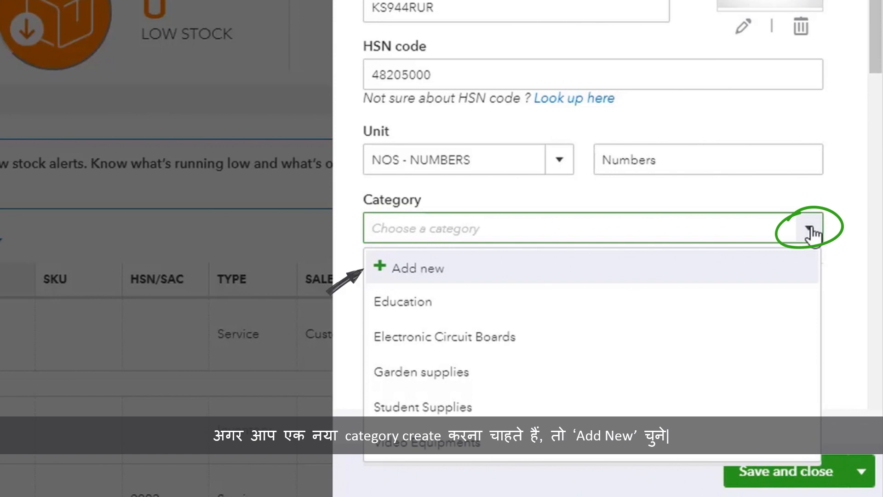
{"action": "left_click", "coordinate": [769, 270]}
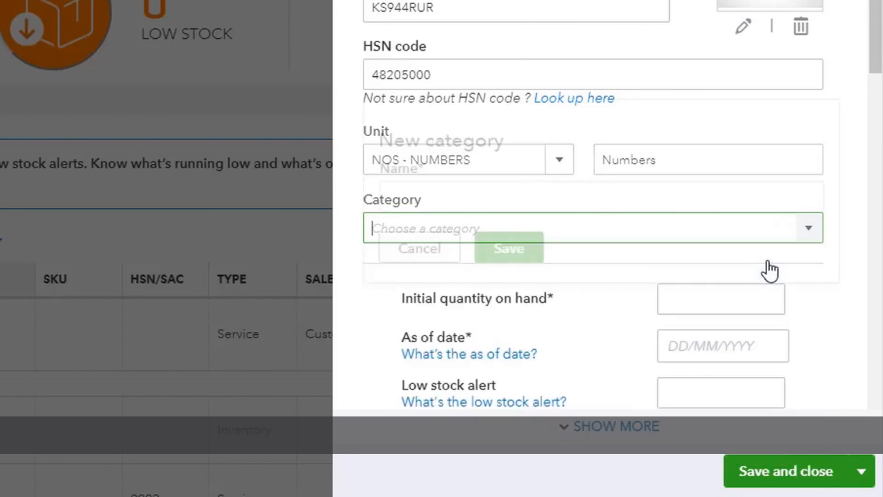
{"action": "type", "text": "Student Supplies"}
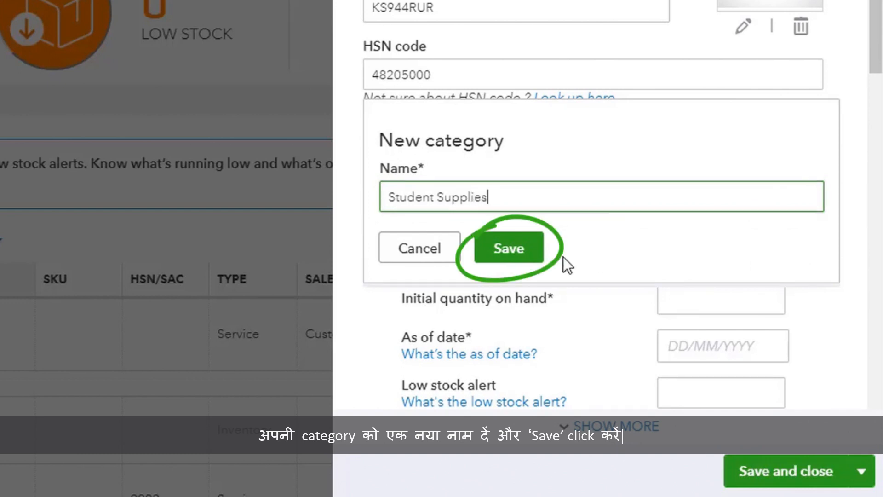
{"action": "left_click", "coordinate": [532, 252]}
- Set the initial quantity on hand to 20, the as of date to 01/10/2018 and the low stock alert to 5
{"action": "left_click", "coordinate": [735, 303]}
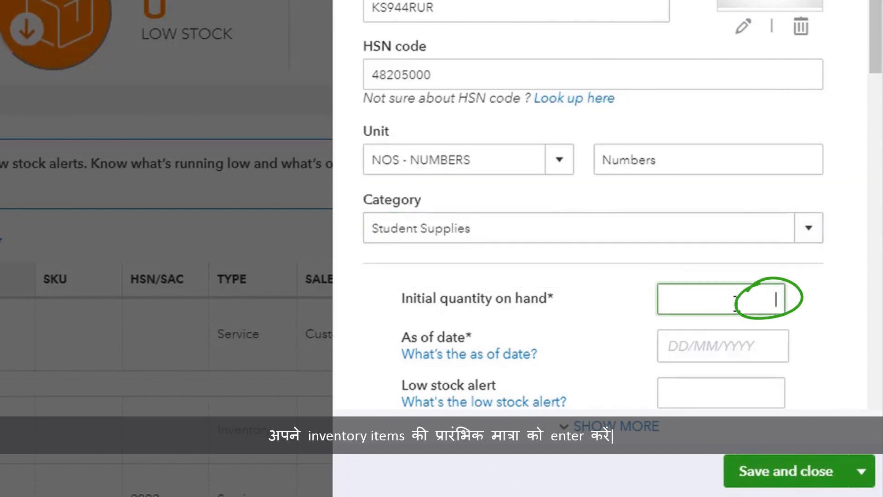
{"action": "type", "text": "20"}
{"action": "scroll", "coordinate": [798, 212], "scroll_direction": "down", "scroll_amount": 5}
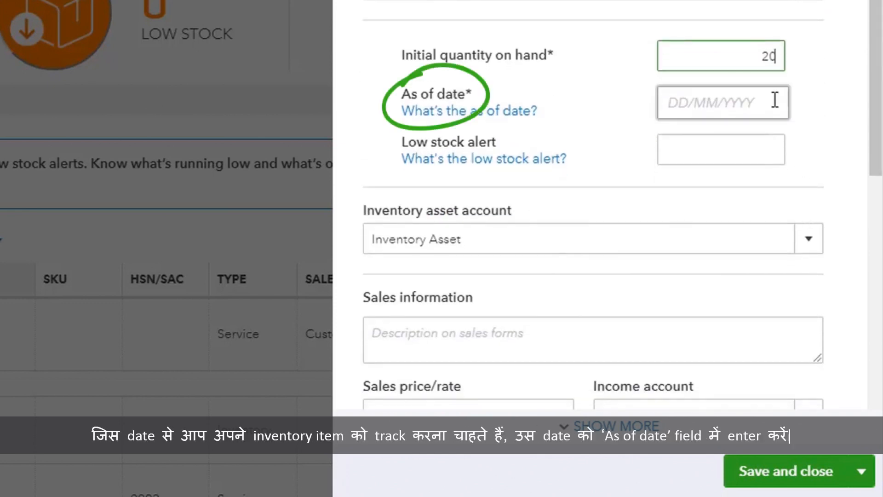
{"action": "left_click", "coordinate": [775, 100]}
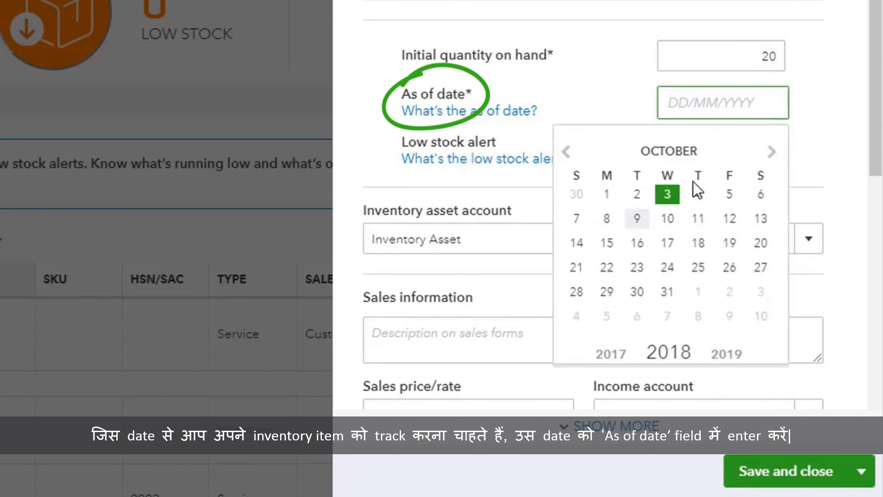
{"action": "left_click", "coordinate": [608, 195]}
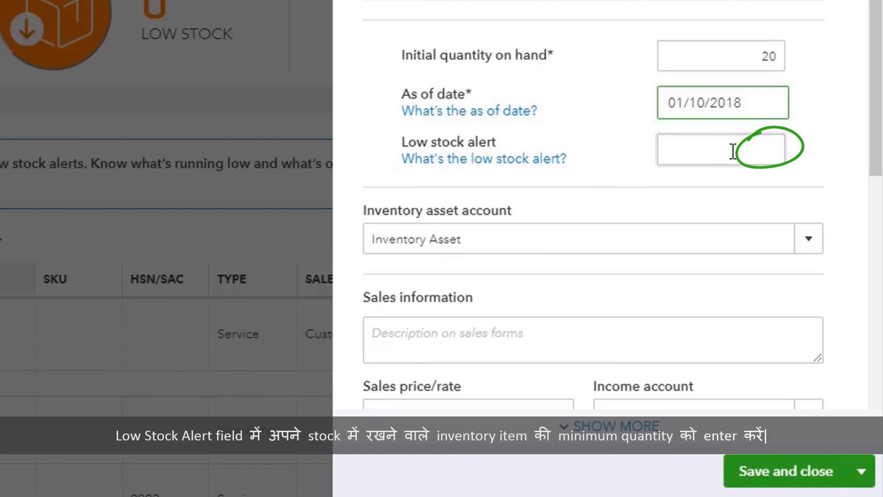
{"action": "left_click", "coordinate": [733, 151]}
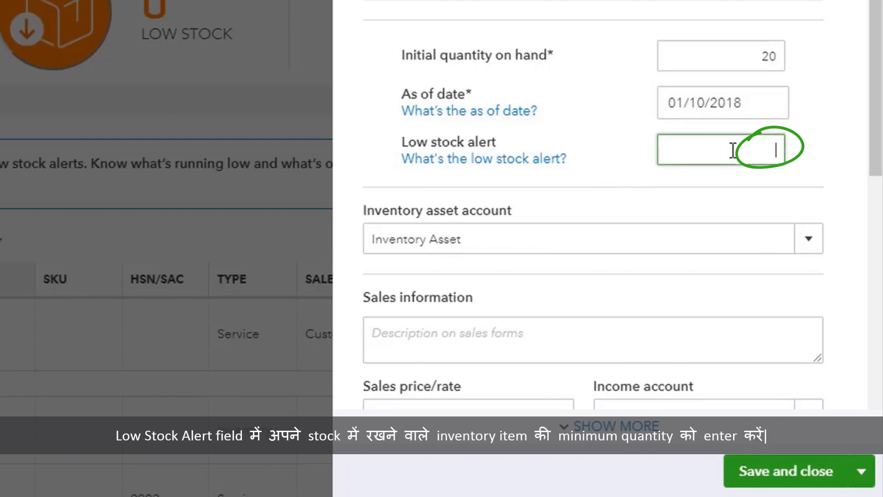
{"action": "type", "text": "5"}
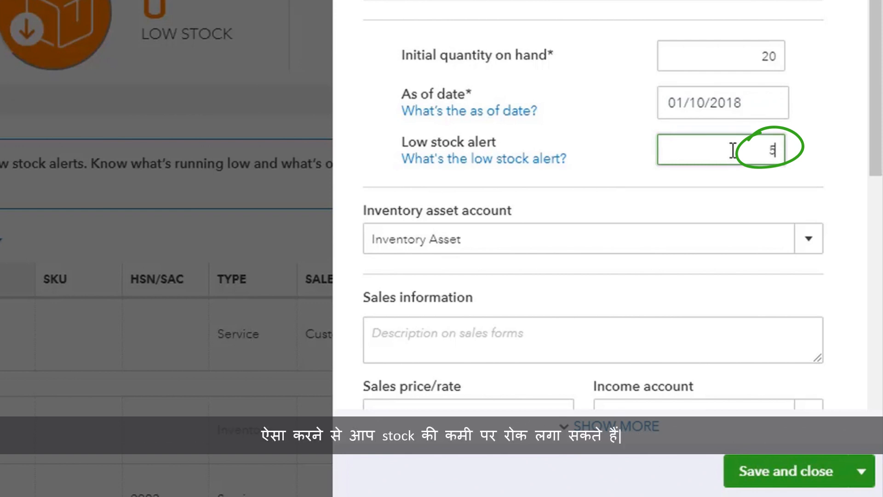
- Choose Inventory Asset - INR as the item's inventory asset account
{"action": "left_click", "coordinate": [807, 239]}
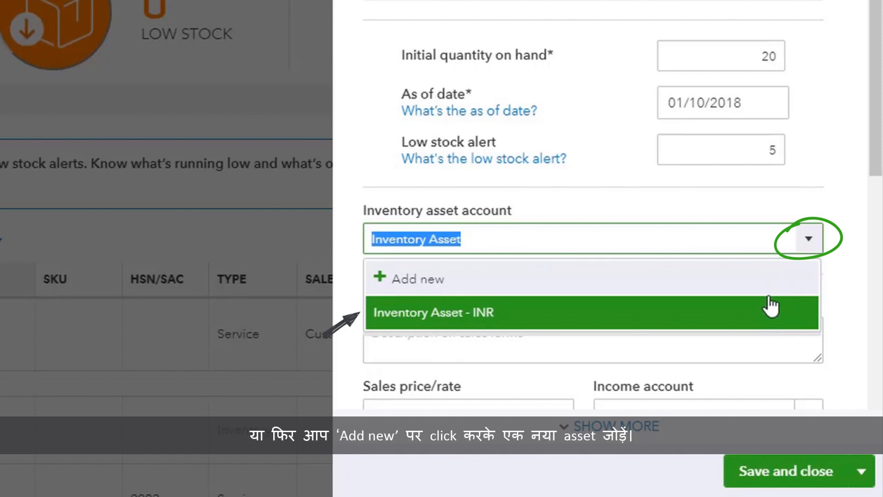
{"action": "left_click", "coordinate": [765, 315]}
{"action": "scroll", "coordinate": [782, 295], "scroll_direction": "down", "scroll_amount": 5}
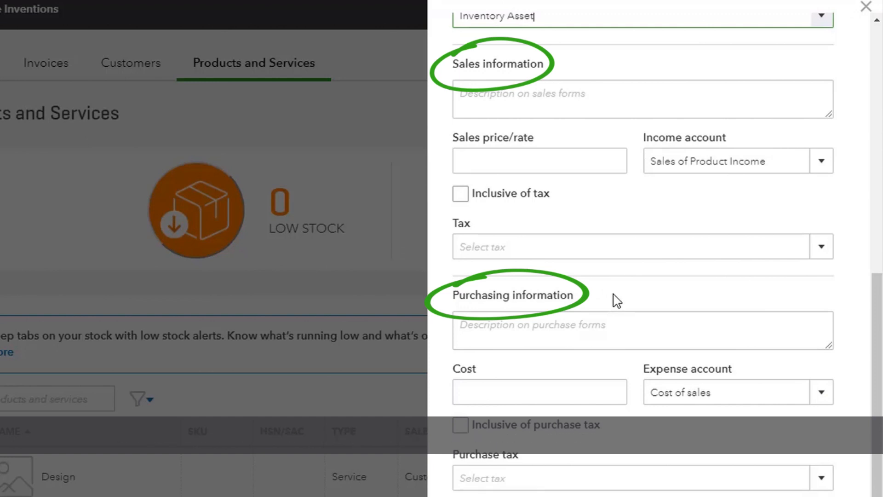
- Fill in the sales information with the description Books for students, a price of 200 and the income account Sales of Product Income
{"action": "left_click", "coordinate": [542, 104]}
{"action": "type", "text": "Books"}
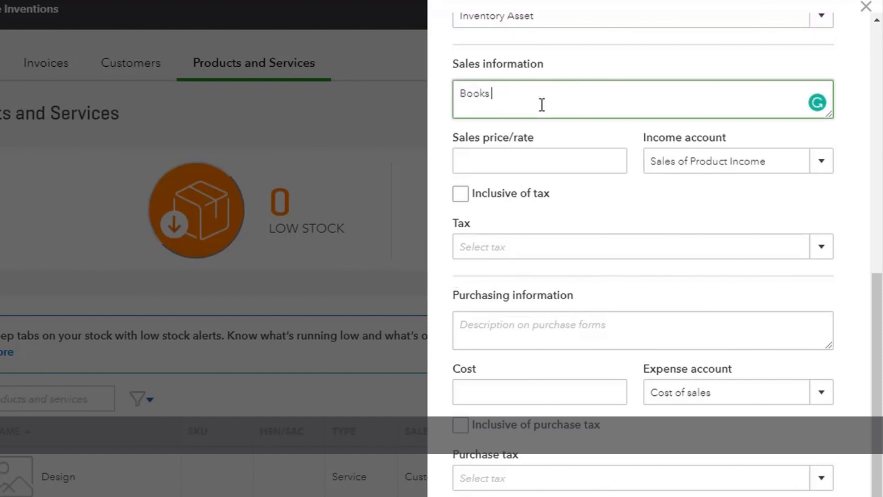
{"action": "type", "text": " for students"}
{"action": "left_click", "coordinate": [530, 151]}
{"action": "type", "text": "200"}
{"action": "left_click", "coordinate": [822, 161]}
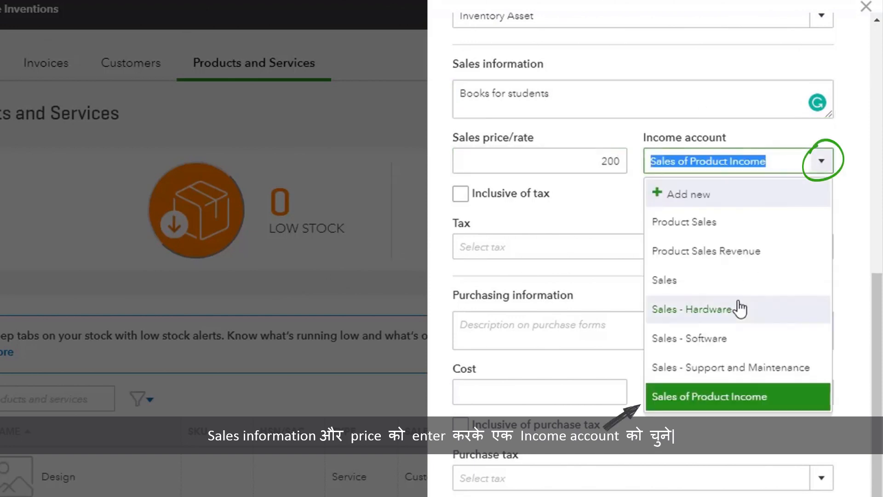
{"action": "left_click", "coordinate": [732, 393]}
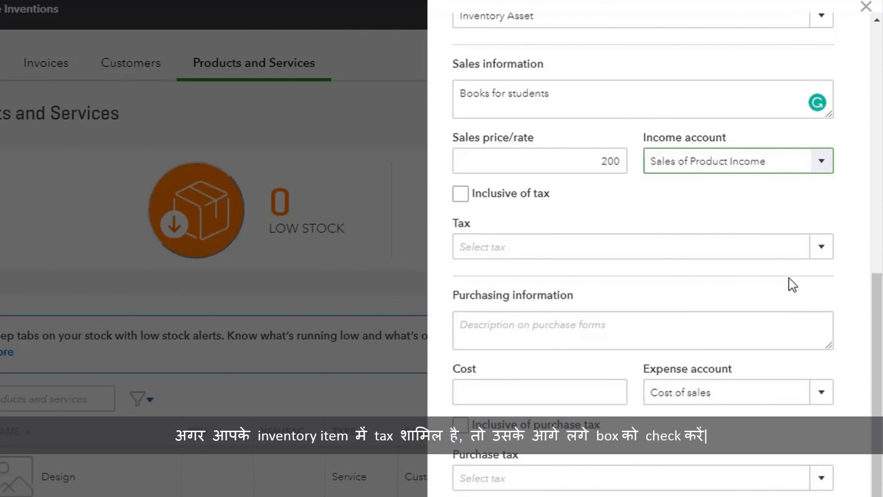
- Make the sales price inclusive of tax with 12.0% GST, and save and close the new item
{"action": "left_click", "coordinate": [467, 202]}
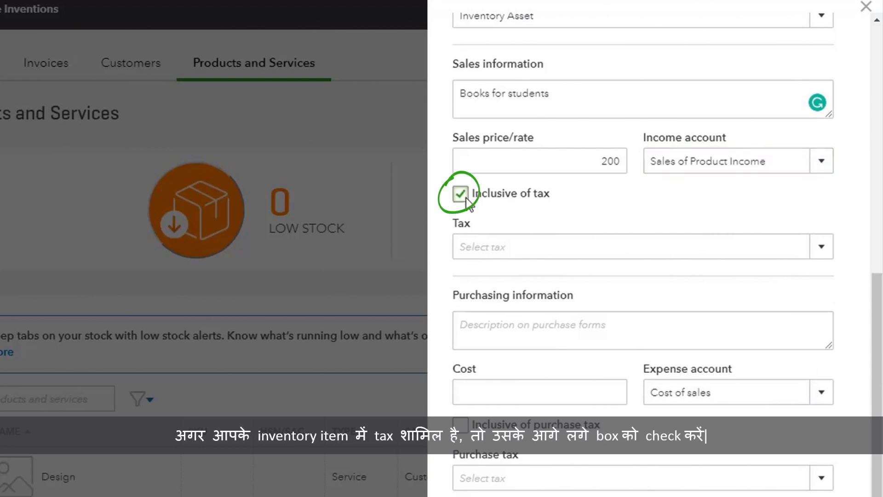
{"action": "left_click", "coordinate": [822, 247]}
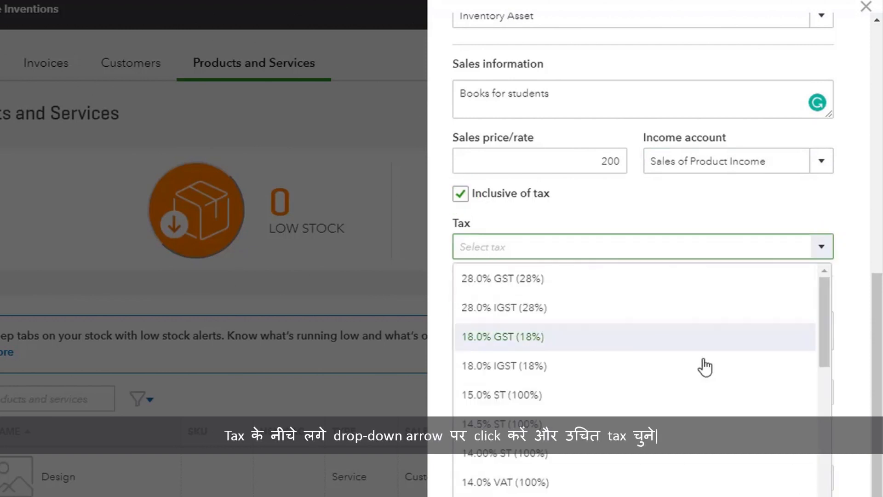
{"action": "scroll", "coordinate": [667, 442], "scroll_direction": "down", "scroll_amount": 3}
{"action": "scroll", "coordinate": [668, 444], "scroll_direction": "down", "scroll_amount": 4}
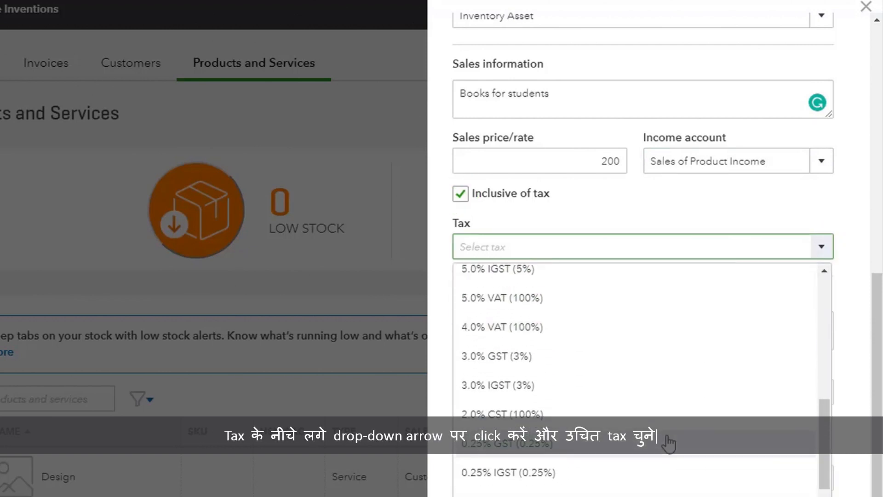
{"action": "scroll", "coordinate": [668, 444], "scroll_direction": "up", "scroll_amount": 4}
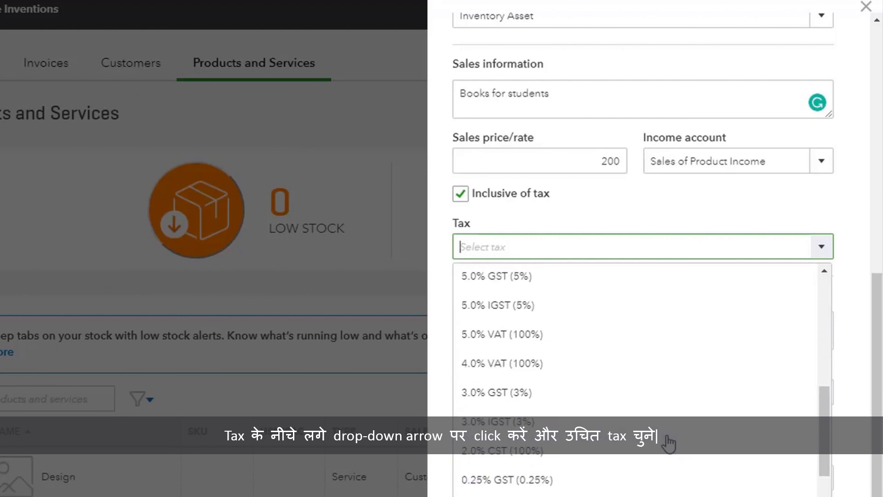
{"action": "left_click", "coordinate": [685, 314]}
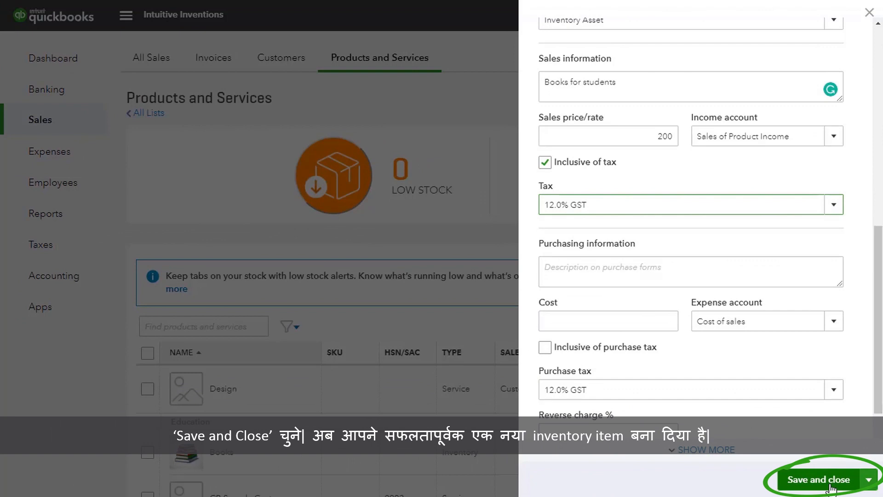
{"action": "left_click", "coordinate": [831, 488]}
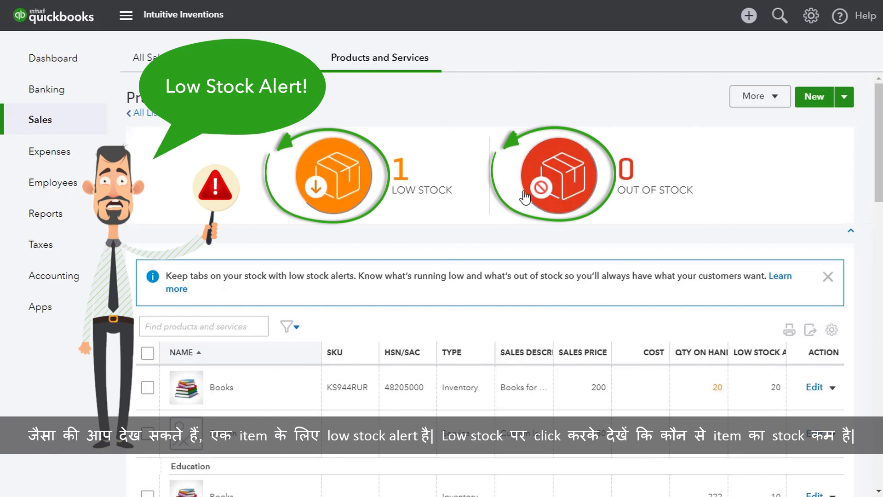
- Filter the products and services list to the low stock items and after that to the out of stock items
{"action": "left_click", "coordinate": [423, 193]}
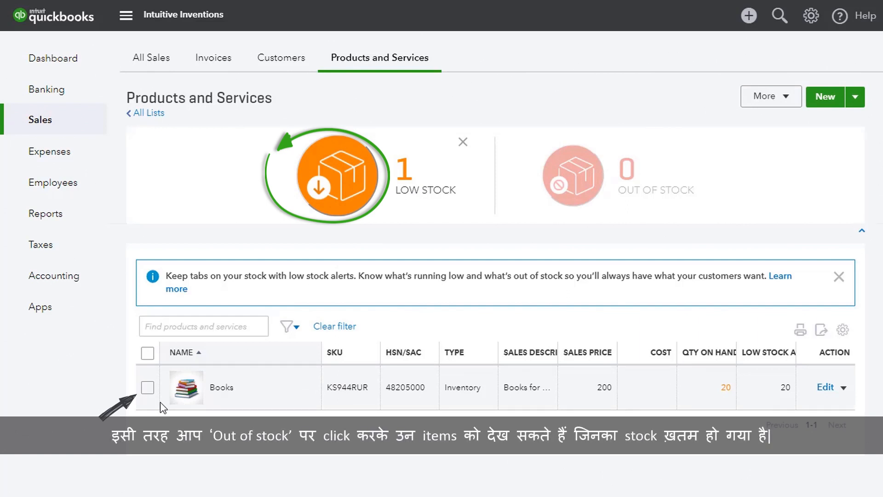
{"action": "left_click", "coordinate": [606, 184]}
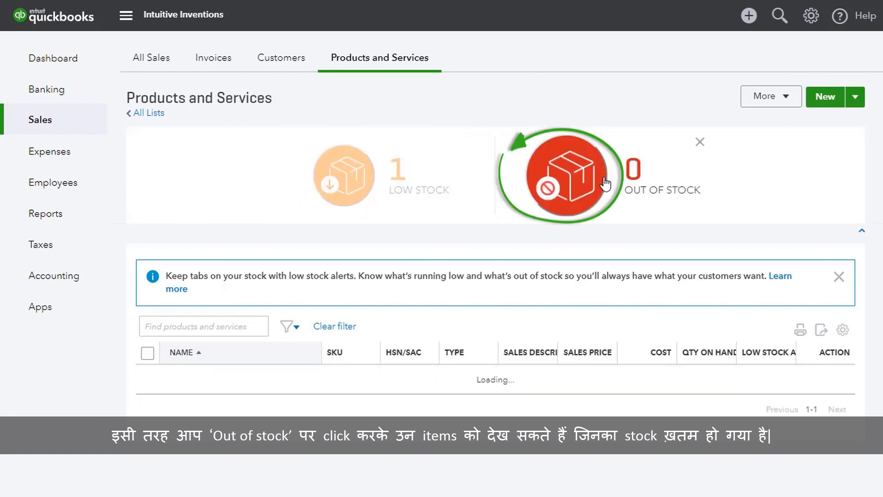